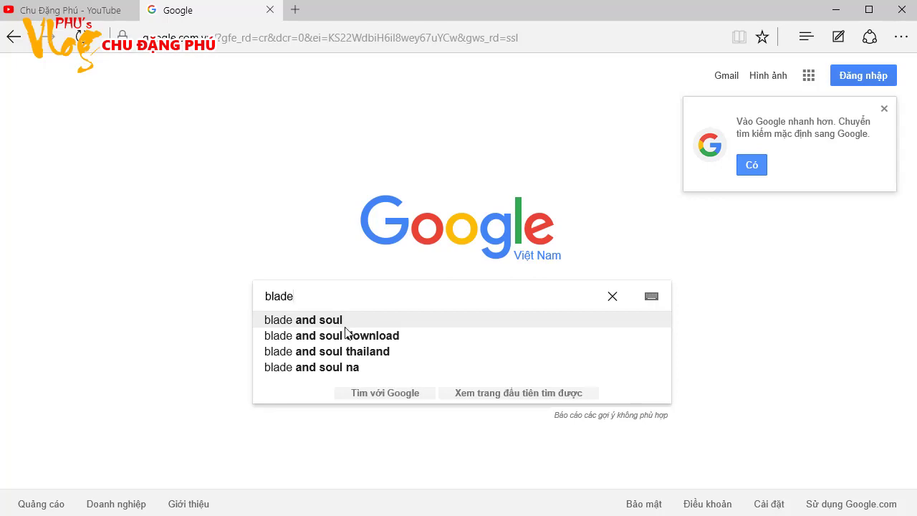
Pick the 'blade and soul' suggestion and open the bns.garena.vn Blade & Soul Vietnam result
left_click(296, 323)
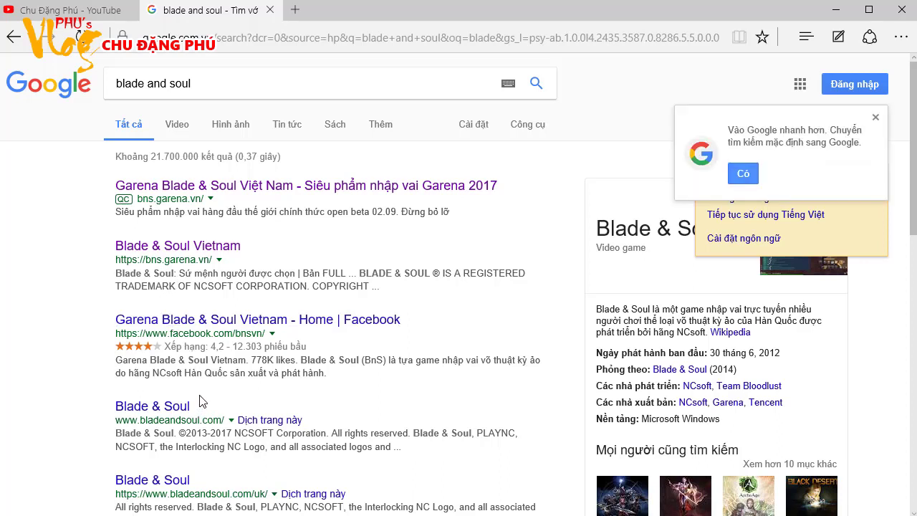
left_click(223, 253)
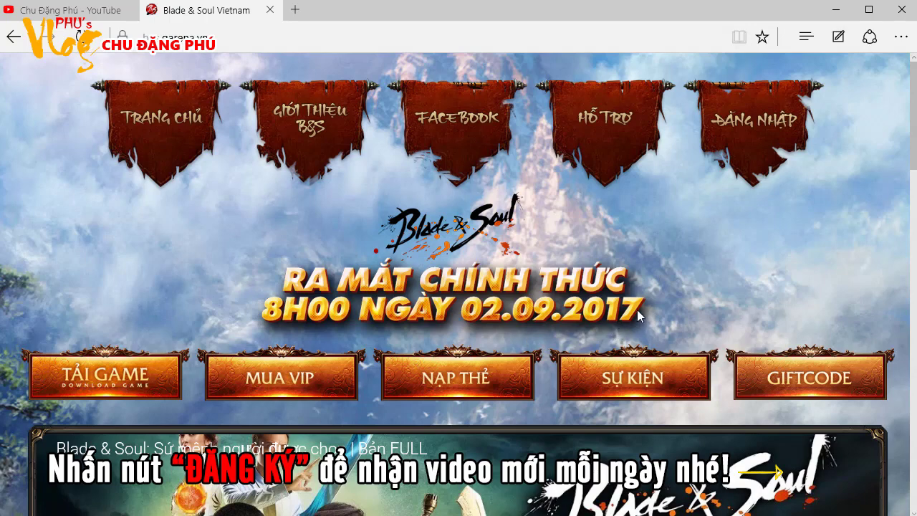
Scroll past the trailer and character art down to the TẢI GAME footer button
scroll(424, 251, "down", 3)
scroll(424, 250, "down", 2)
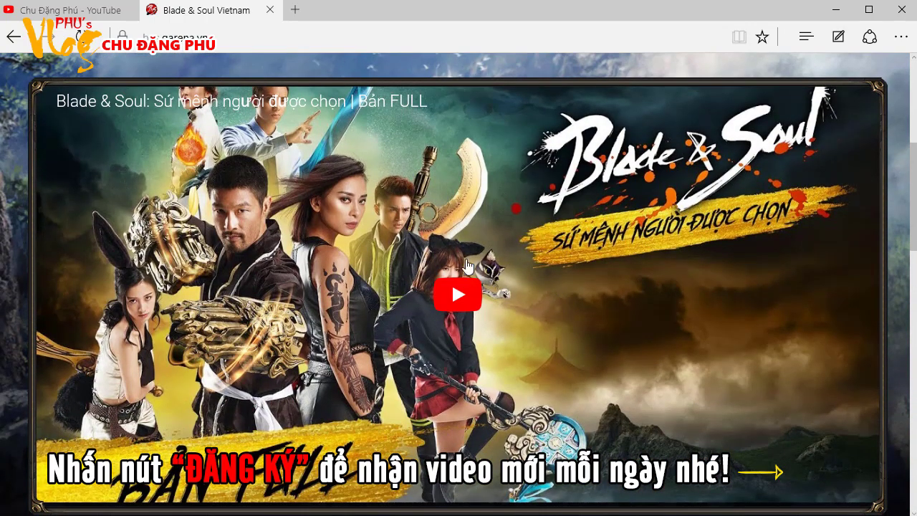
scroll(383, 326, "down", 3)
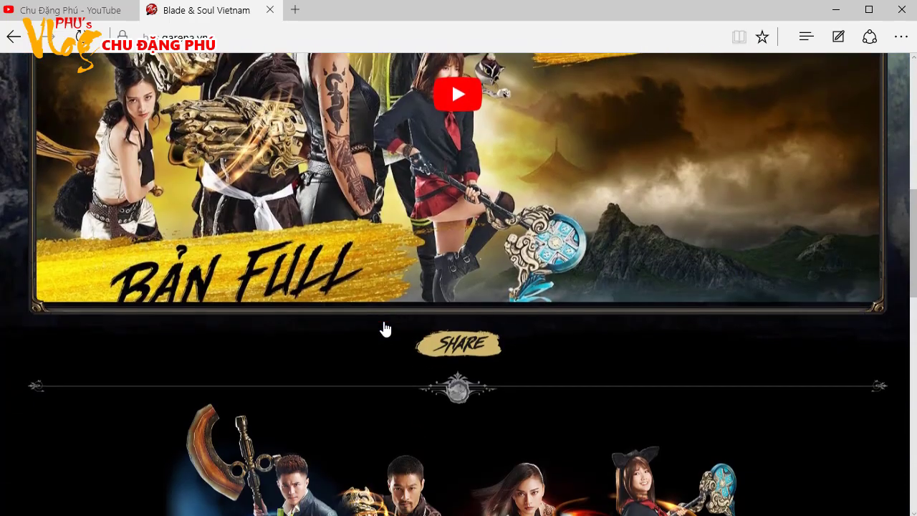
scroll(384, 323, "up", 3)
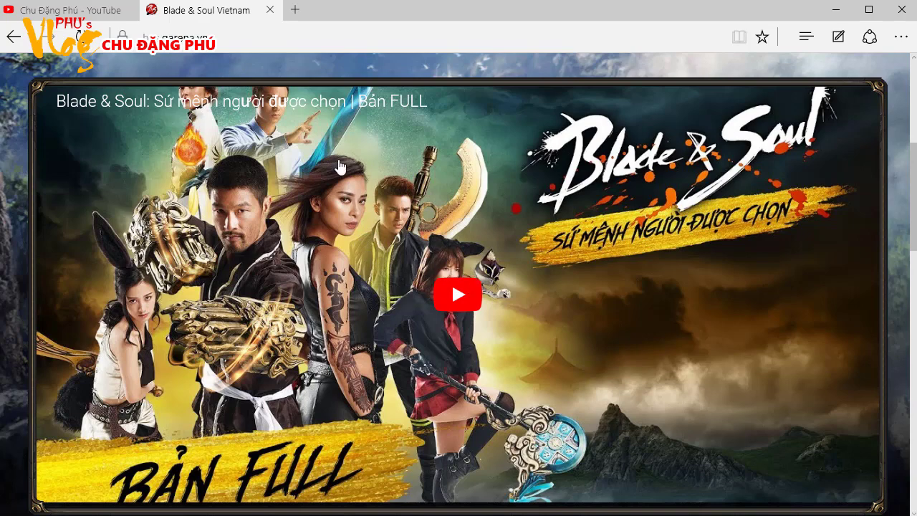
scroll(387, 289, "down", 4)
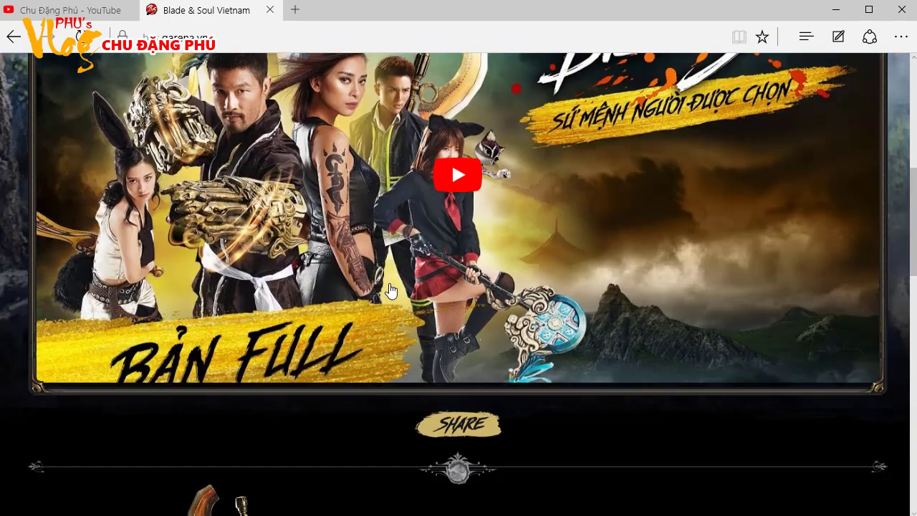
scroll(390, 289, "down", 8)
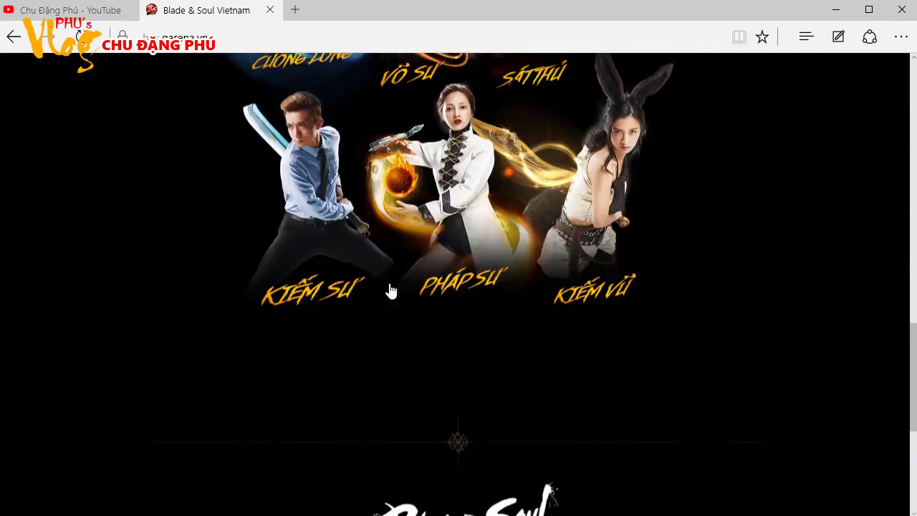
scroll(390, 289, "down", 3)
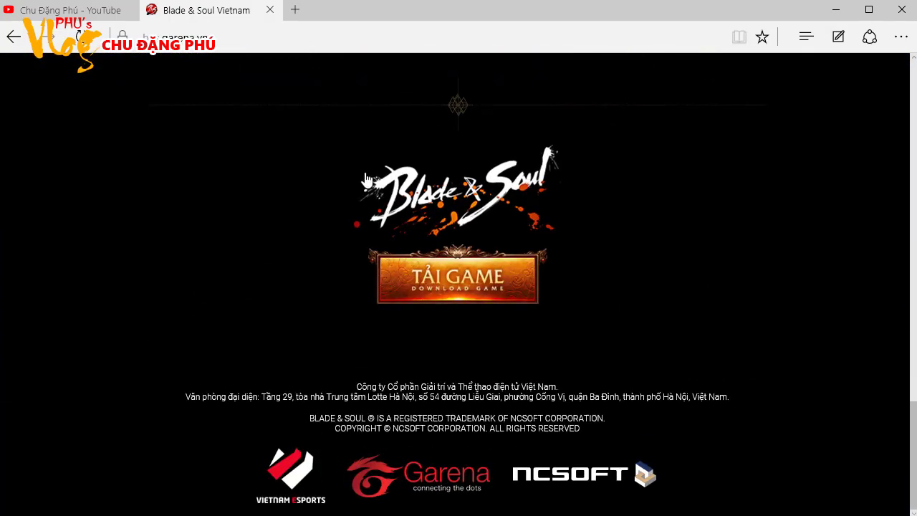
Download bnsvnInstaller.exe (4.95 MB) with Internet Download Manager into Downloads, then open that folder
left_click(469, 284)
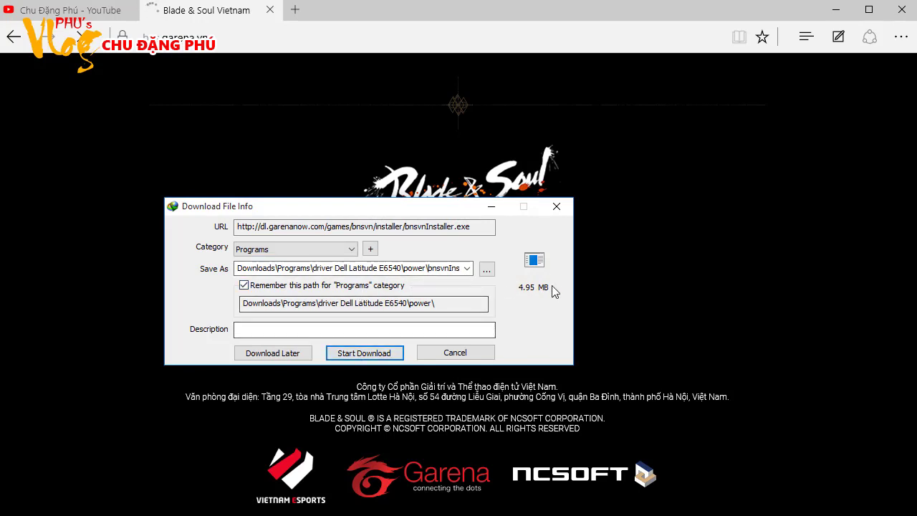
left_click(487, 269)
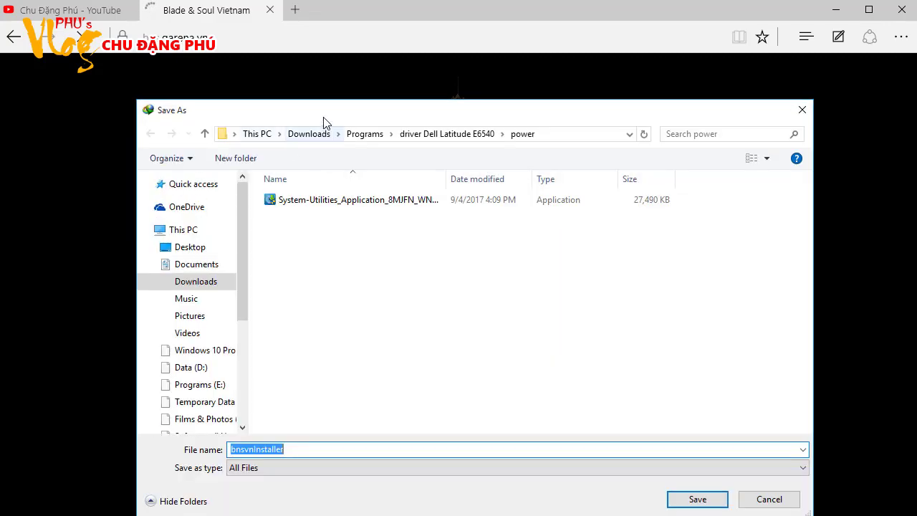
left_click_drag(324, 115, 282, 74)
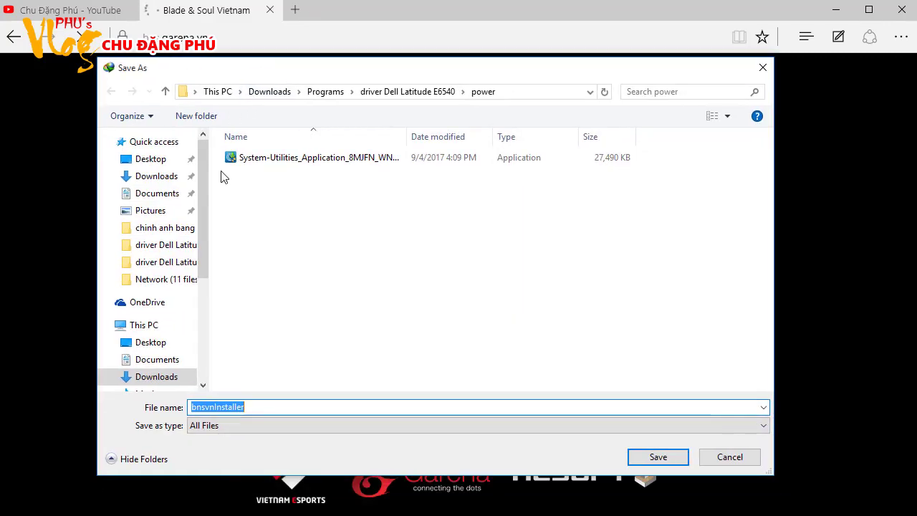
left_click(136, 176)
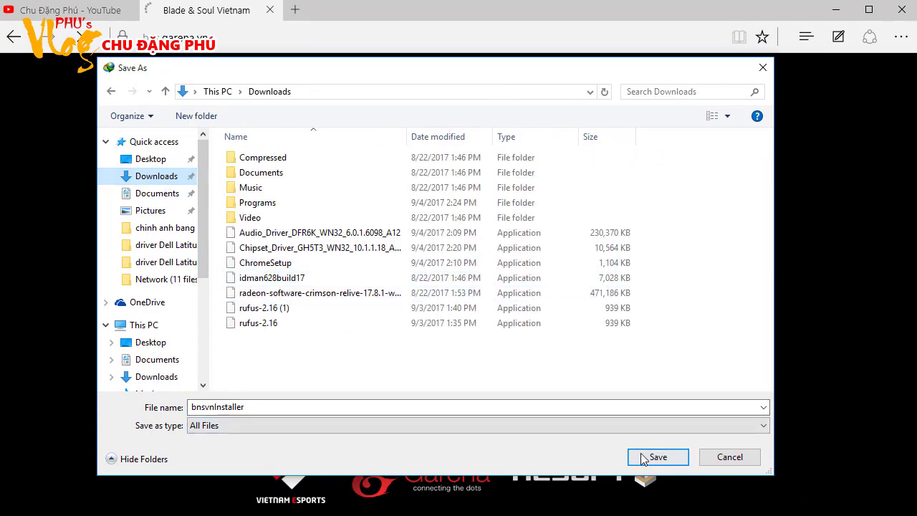
left_click(648, 457)
left_click(376, 353)
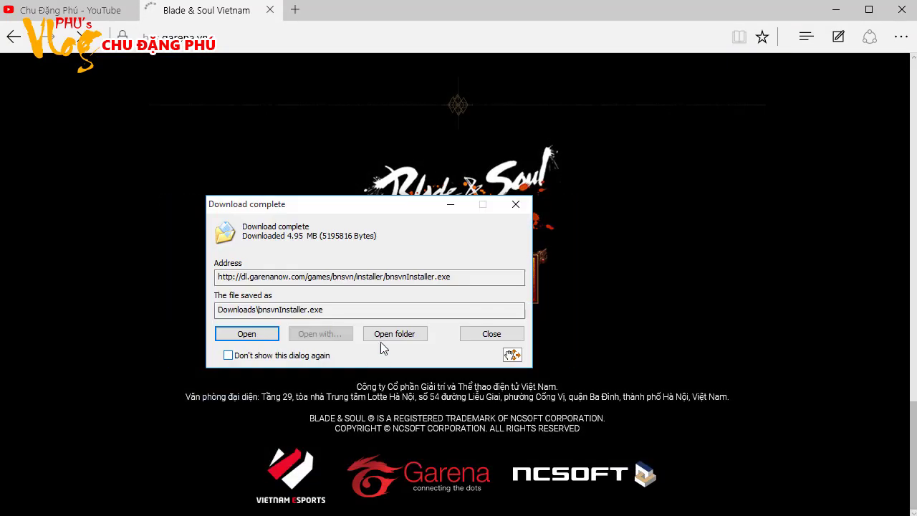
left_click(389, 332)
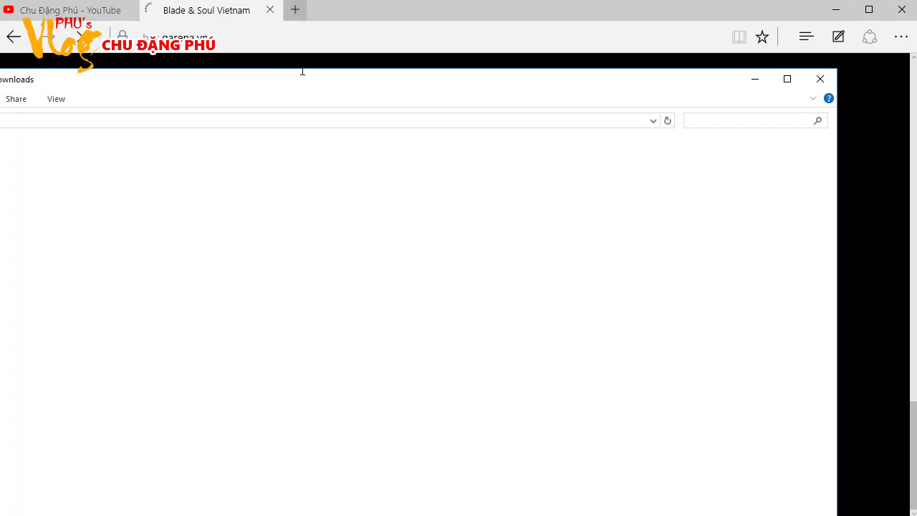
Maximize and refresh the Downloads folder, launch bnsvnInstaller, then minimize Explorer
double_click(326, 80)
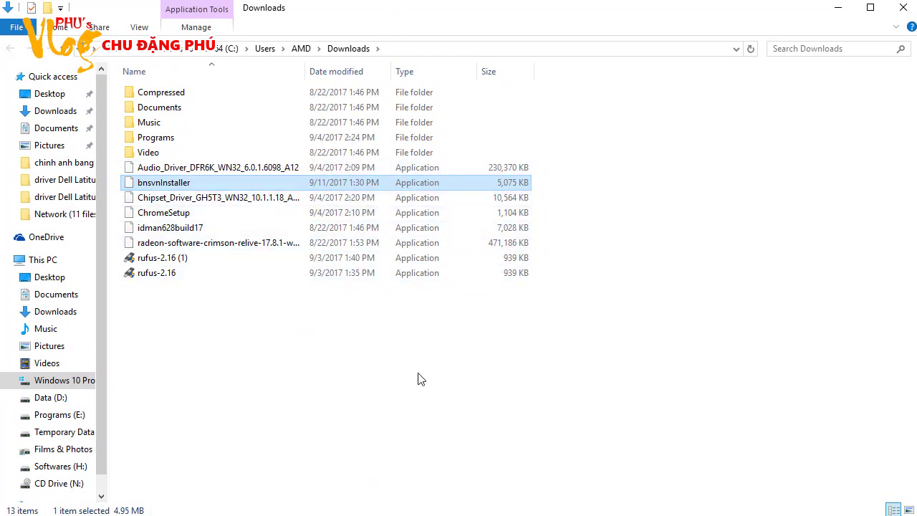
left_click(315, 370)
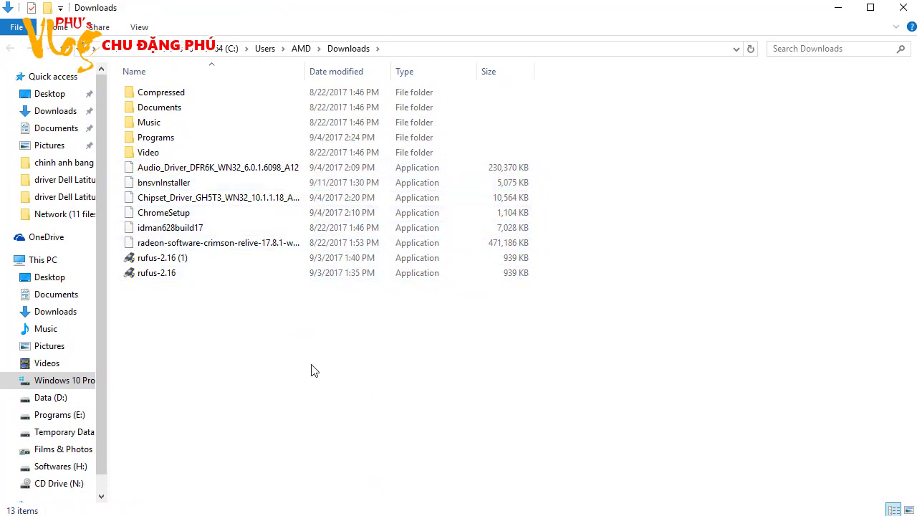
right_click(301, 360)
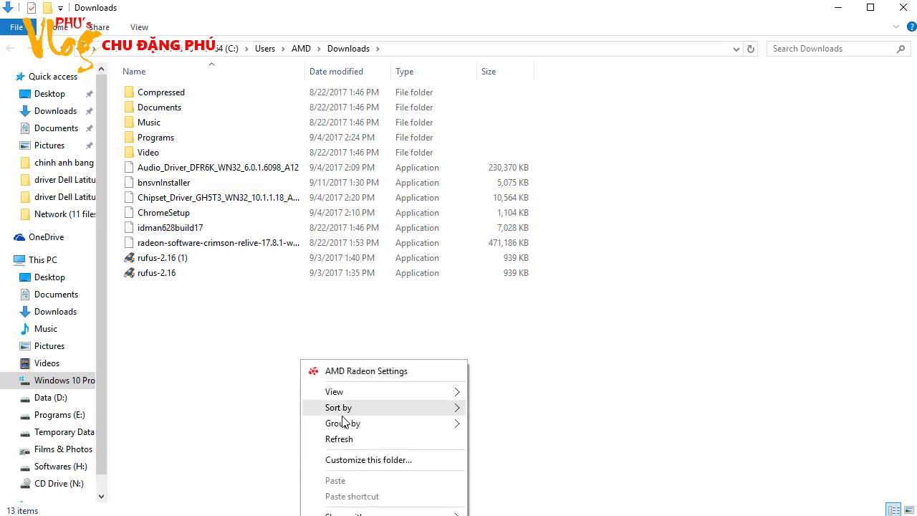
left_click(338, 438)
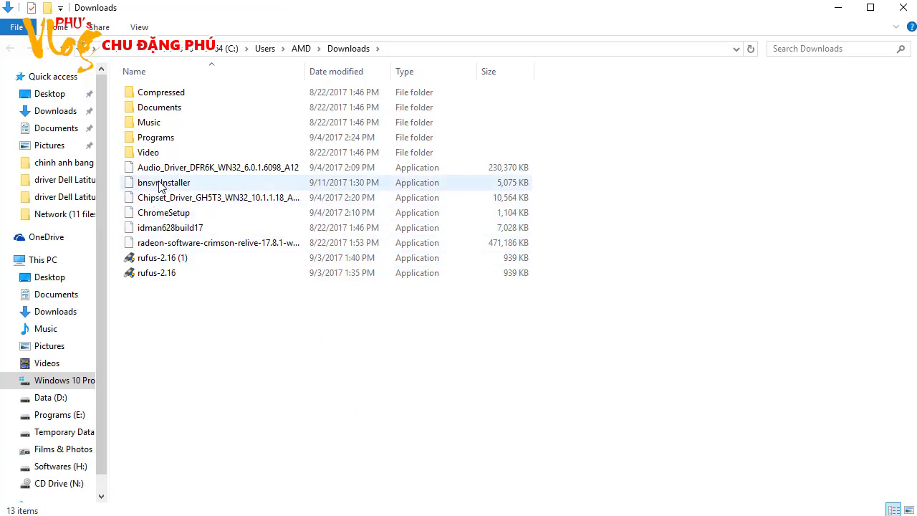
left_click(161, 184)
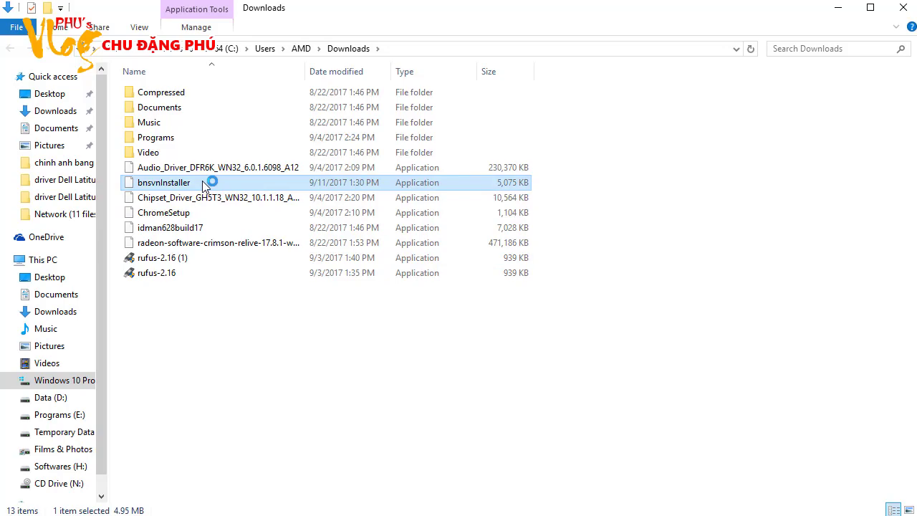
left_click(837, 7)
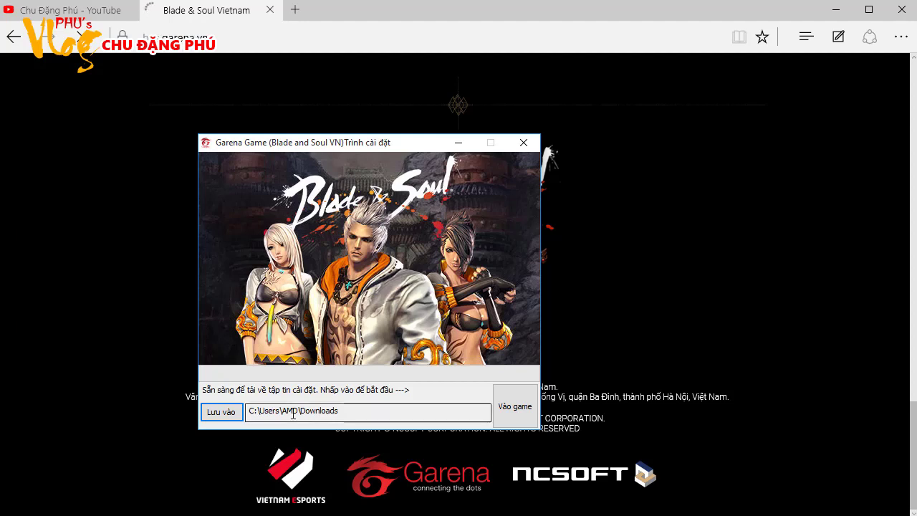
Start the setup download with 'Vào game', then minimize the browser to reveal the BnSVN Setup wizard
left_click(506, 414)
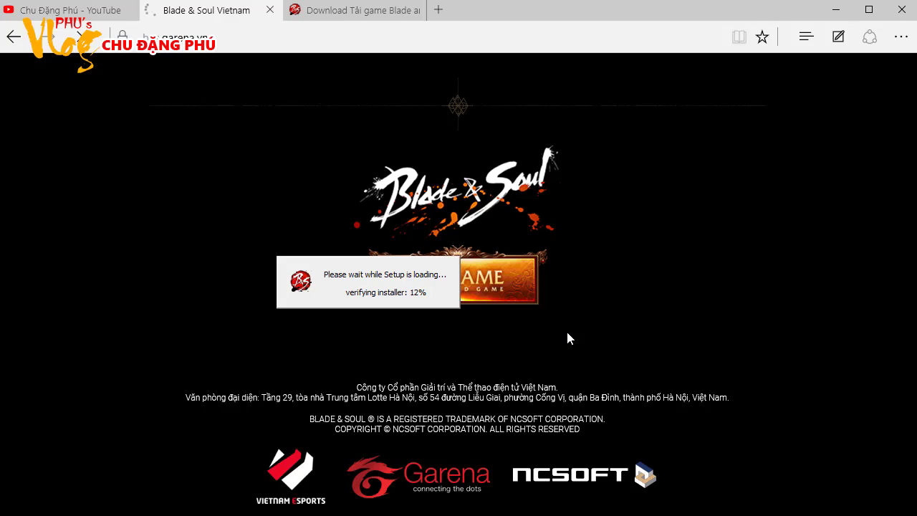
left_click(835, 11)
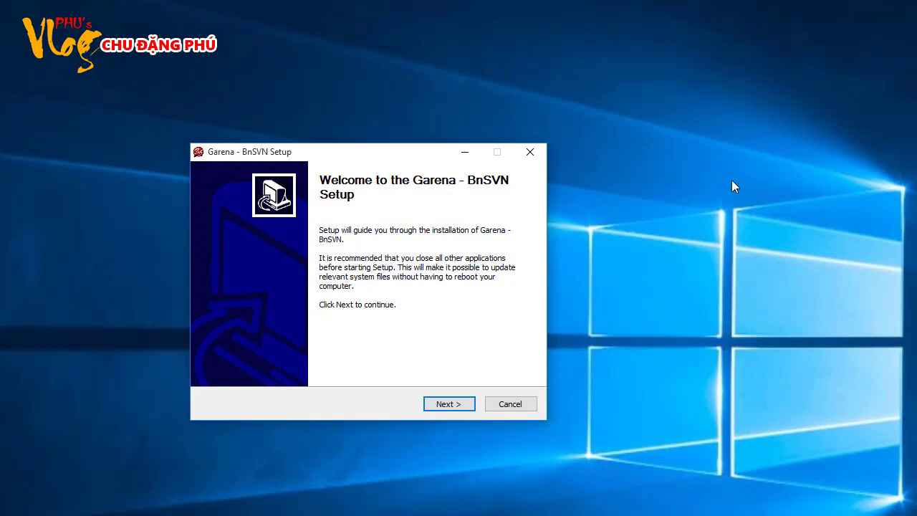
Install Garena - BnSVN into the GarenaBnSVN folder and finish with Run Garena - BnSVN checked
left_click(430, 405)
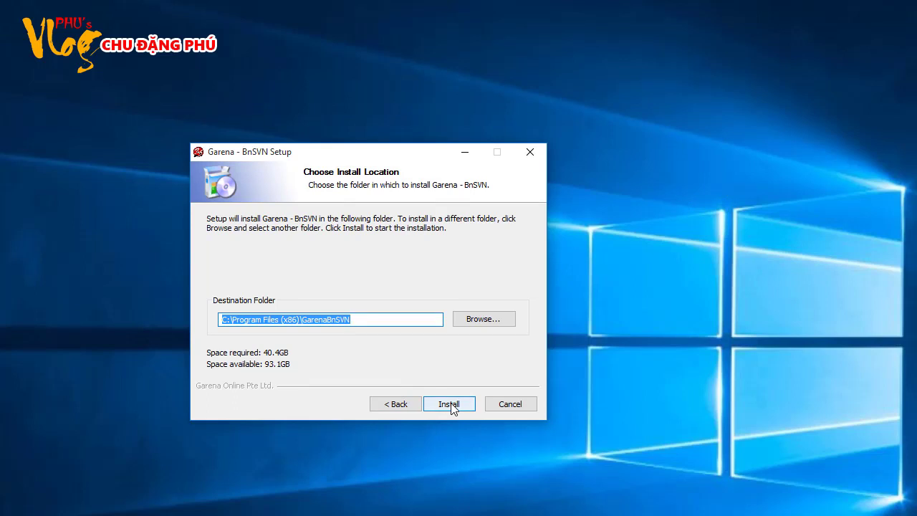
left_click(450, 406)
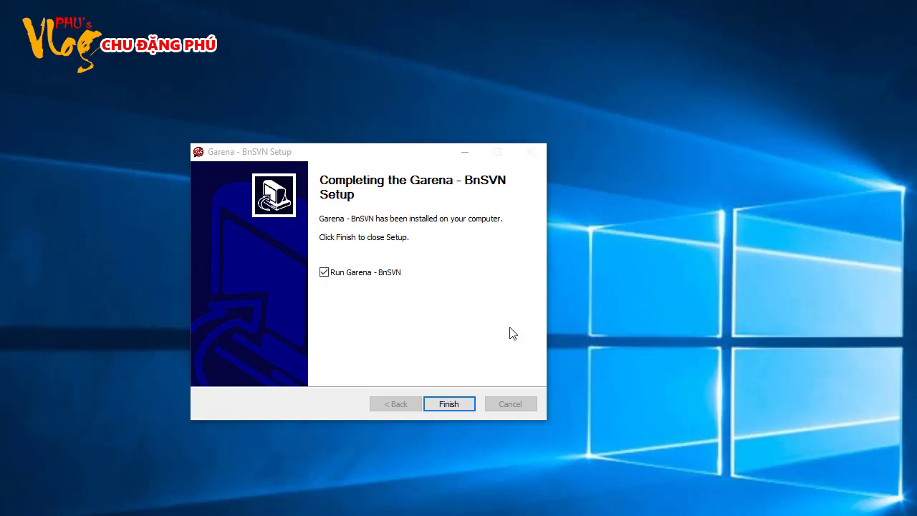
left_click(455, 406)
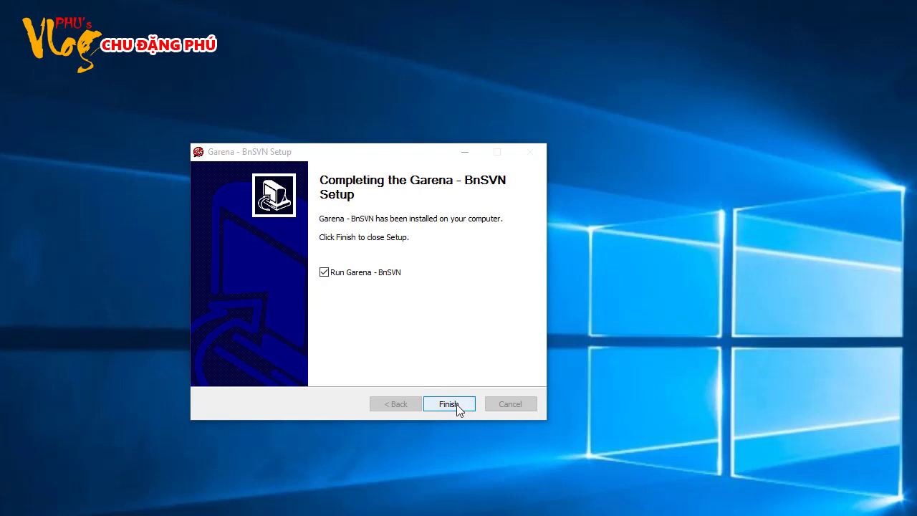
left_click(456, 404)
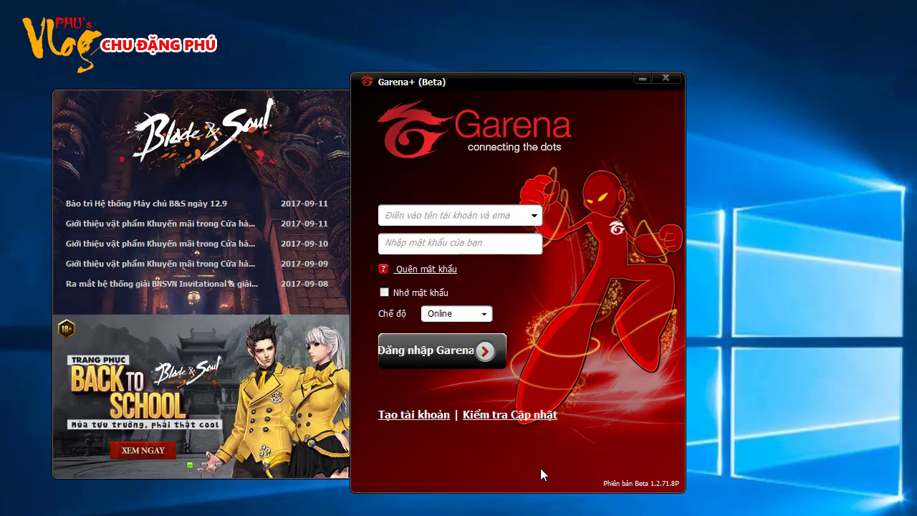
Follow the Tạo tài khoản link on the Garena+ login screen to the registration page
left_click(412, 414)
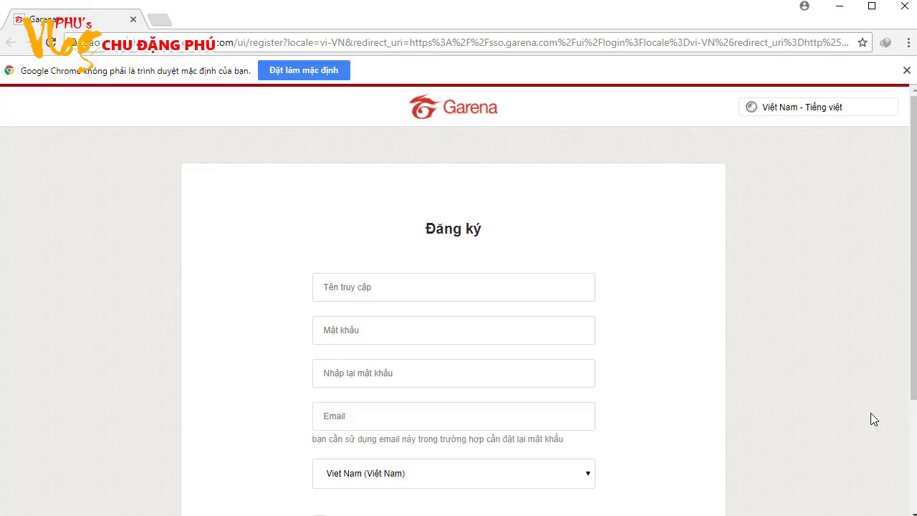
Enter a first username in Tên truy cập and type the account password
left_click(429, 288)
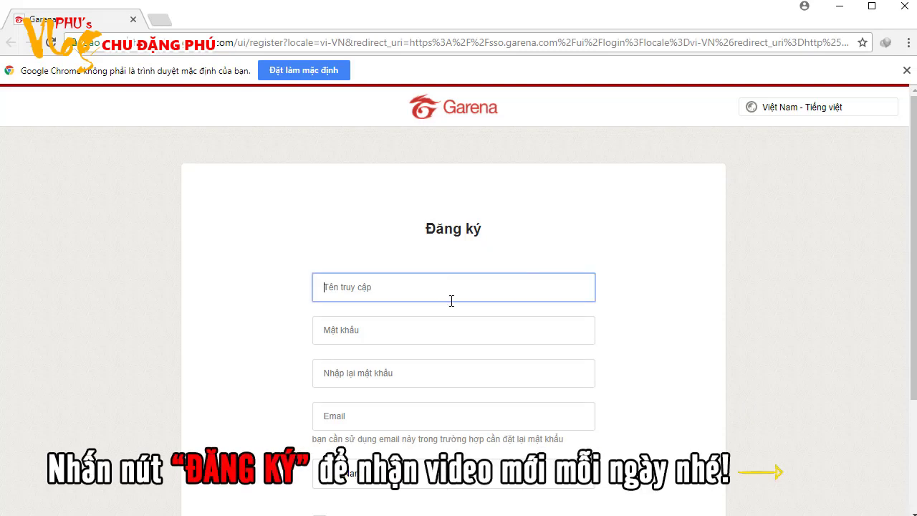
left_click(404, 330)
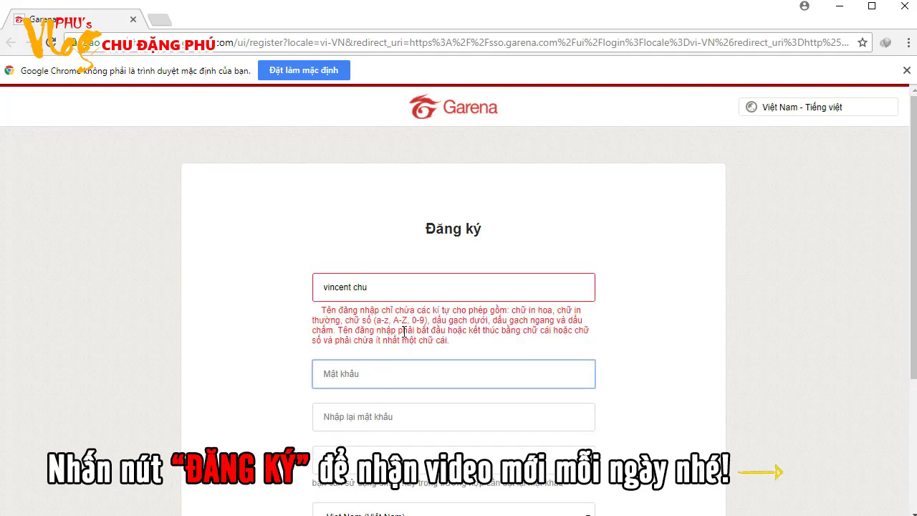
type("1234")
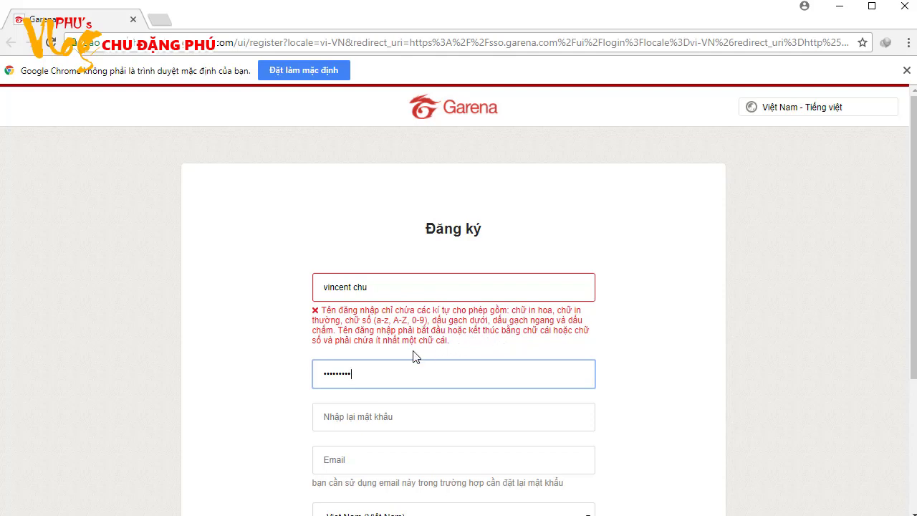
Replace the rejected username with a longer one without spaces so it is accepted
left_click(385, 285)
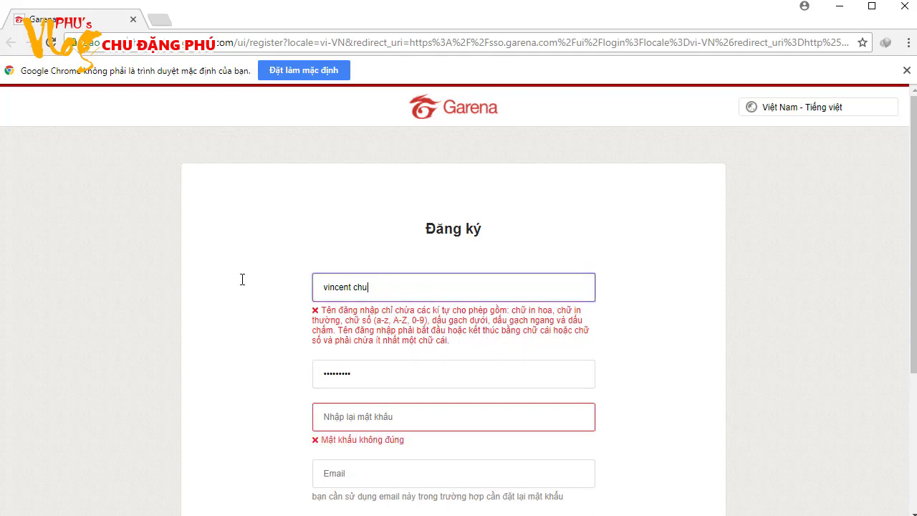
triple_click(379, 289)
left_click(379, 288)
left_click_drag(385, 291, 293, 281)
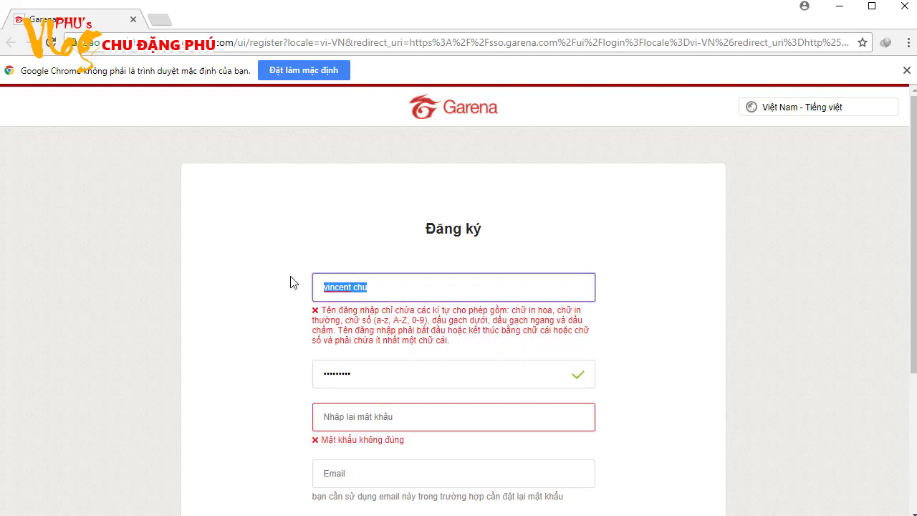
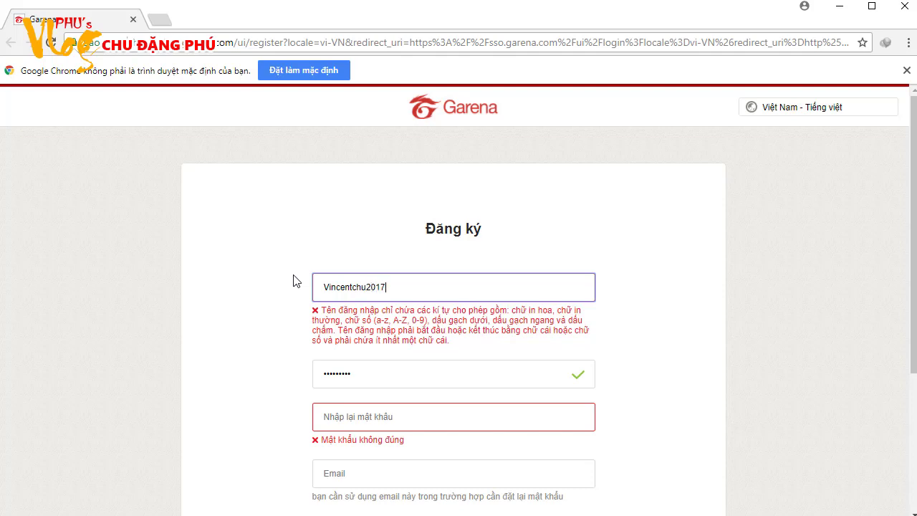
left_click(374, 417)
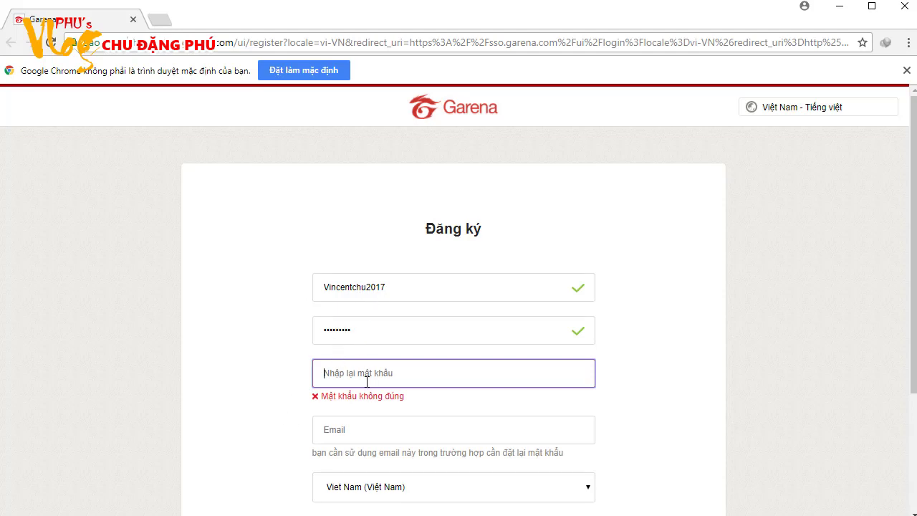
Retype the password, fill in the e-mail address, accept the terms and click Đăng Ký Ngay
type("v")
left_click(354, 437)
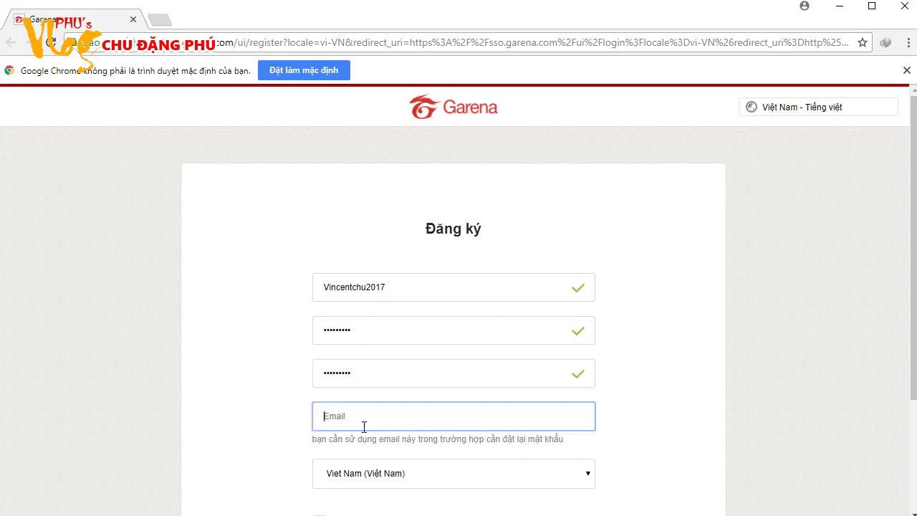
scroll(423, 366, "down", 2)
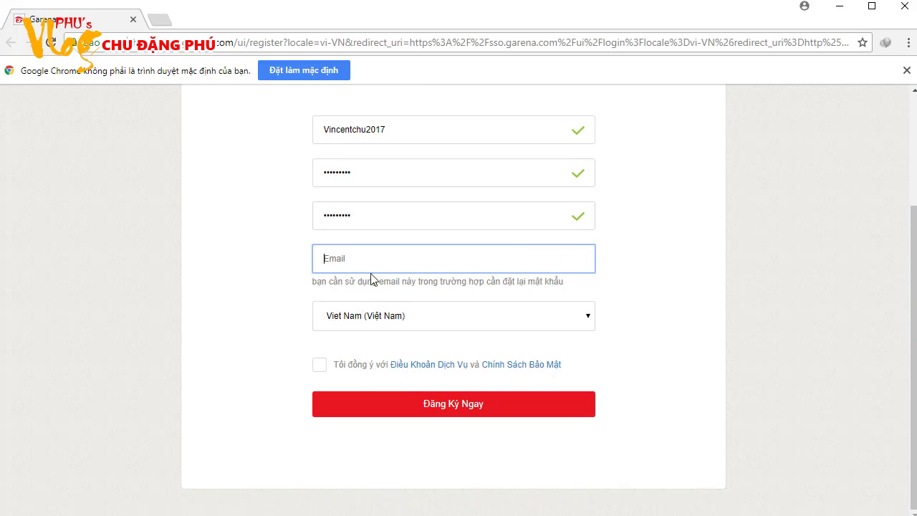
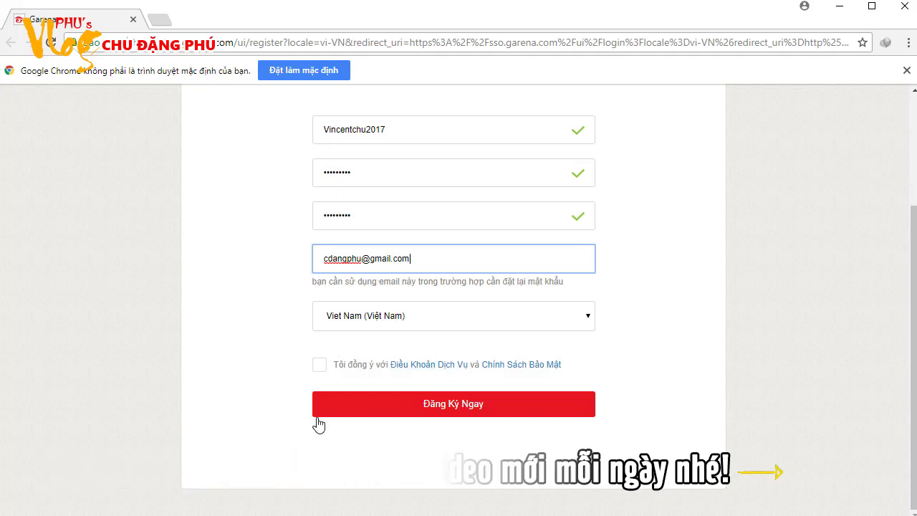
left_click(319, 367)
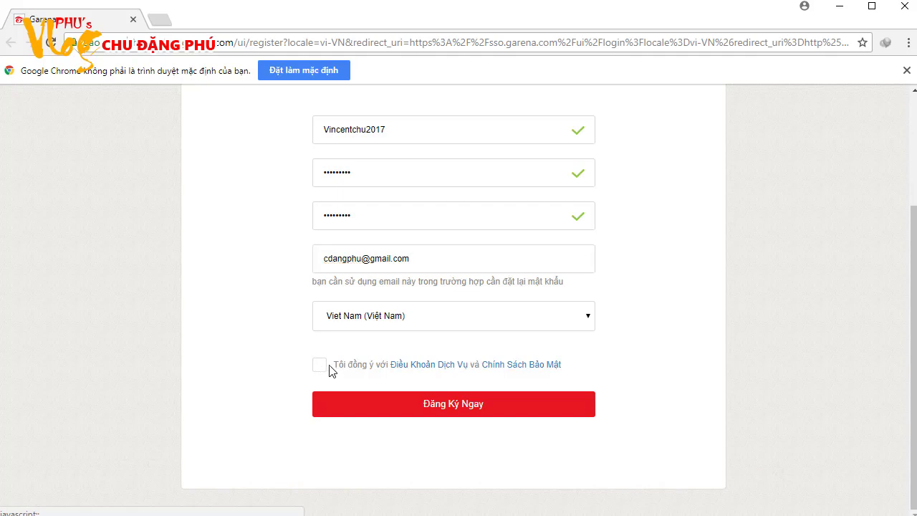
left_click(438, 412)
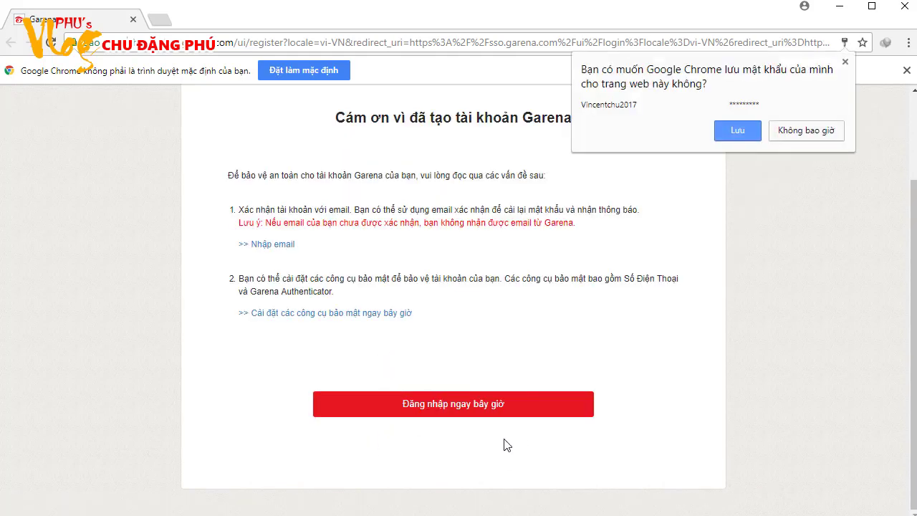
Choose Không bao giờ for saving the password, then follow Đăng nhập ngay bây giờ
left_click(805, 132)
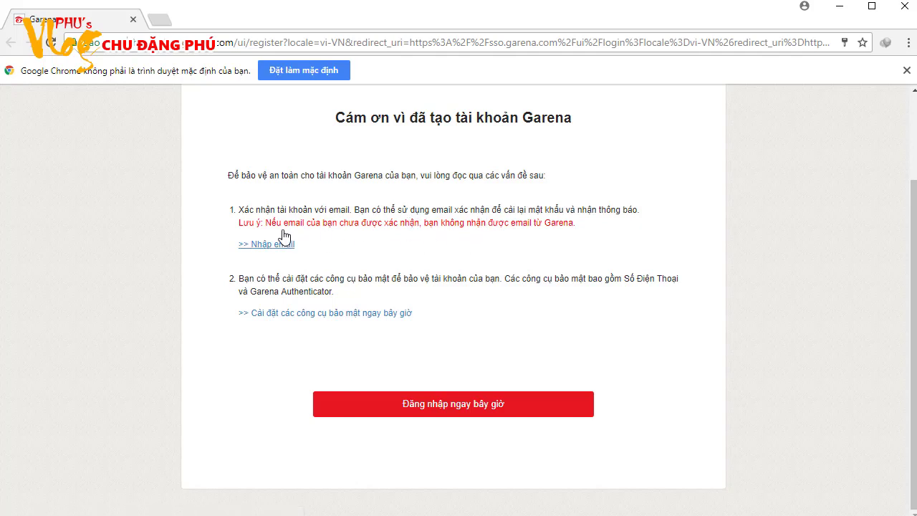
left_click(426, 406)
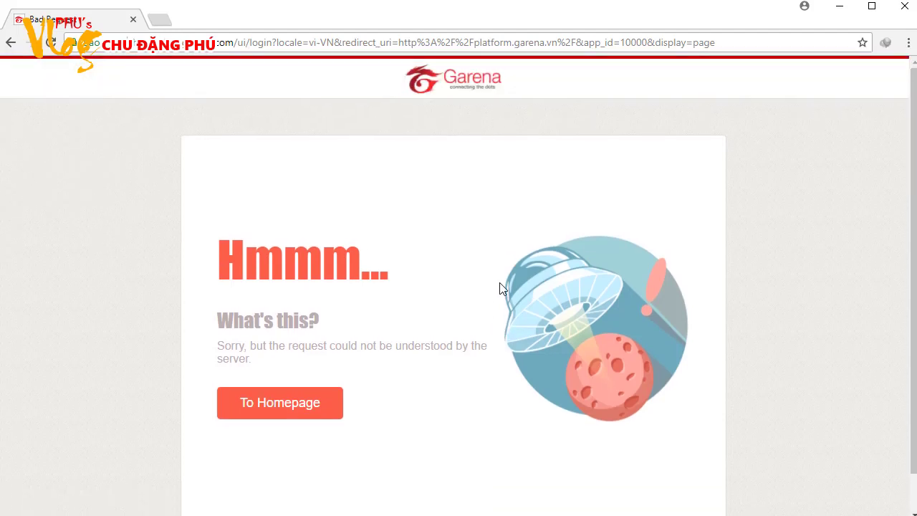
scroll(502, 288, "down", 1)
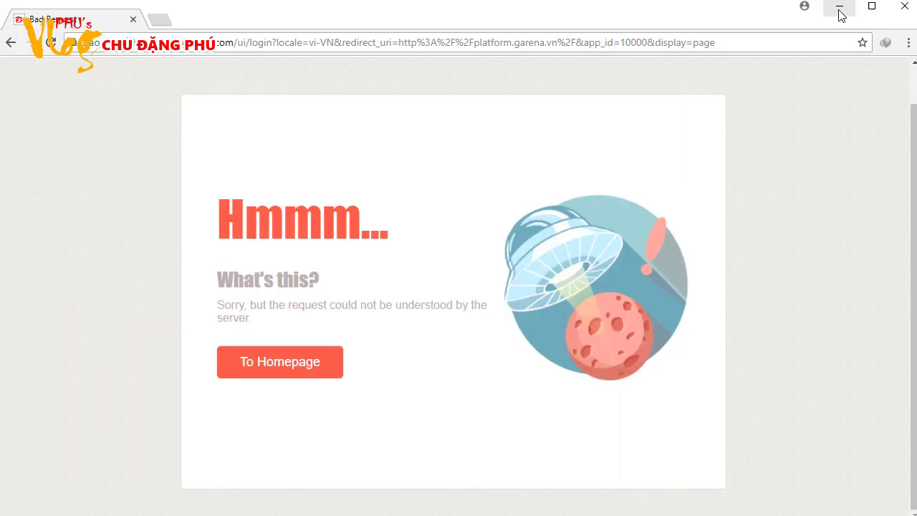
Enter the new account's username and password in Garena+ and submit with Đăng nhập Garena
left_click(840, 8)
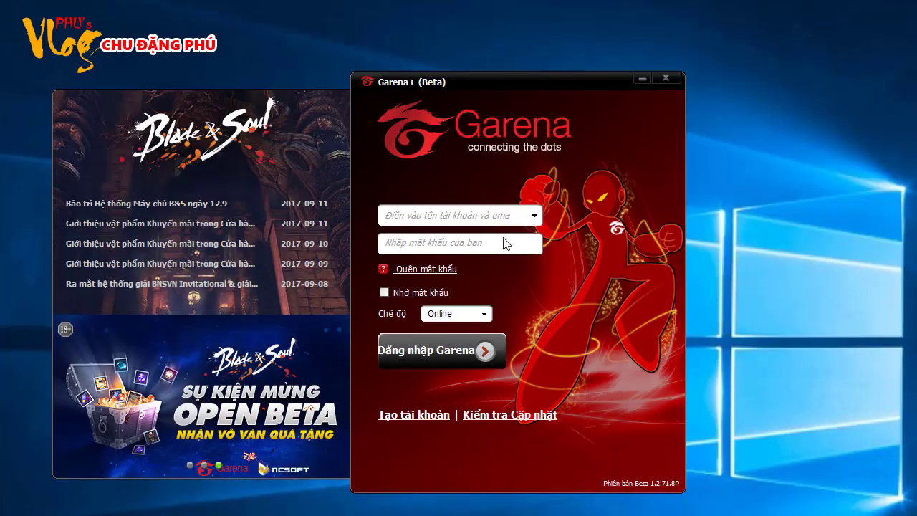
left_click(466, 216)
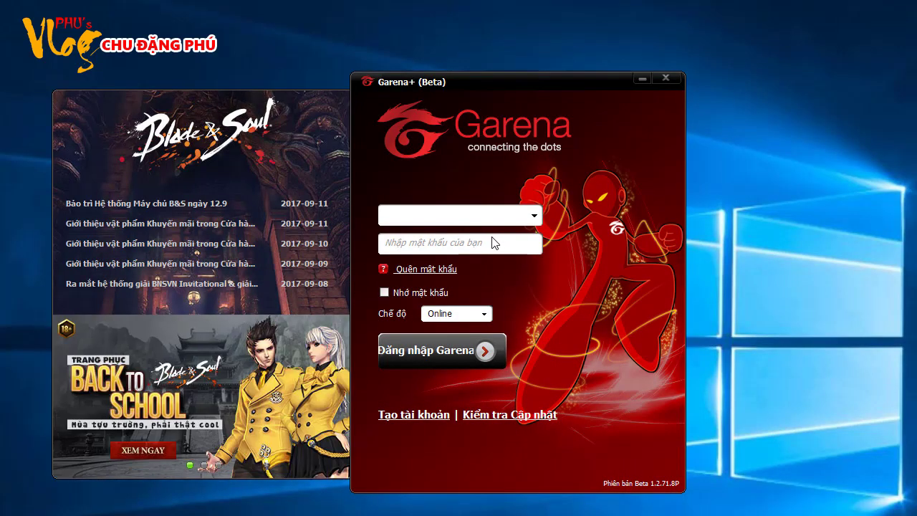
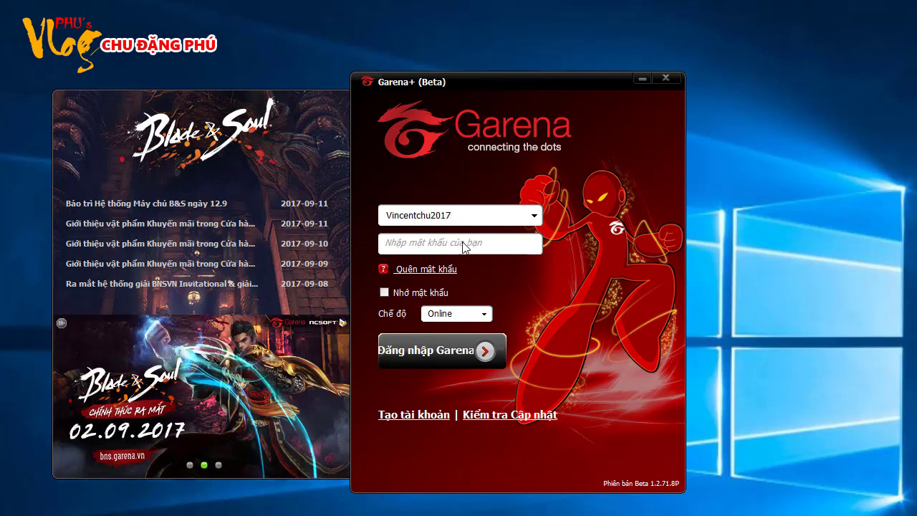
left_click(457, 243)
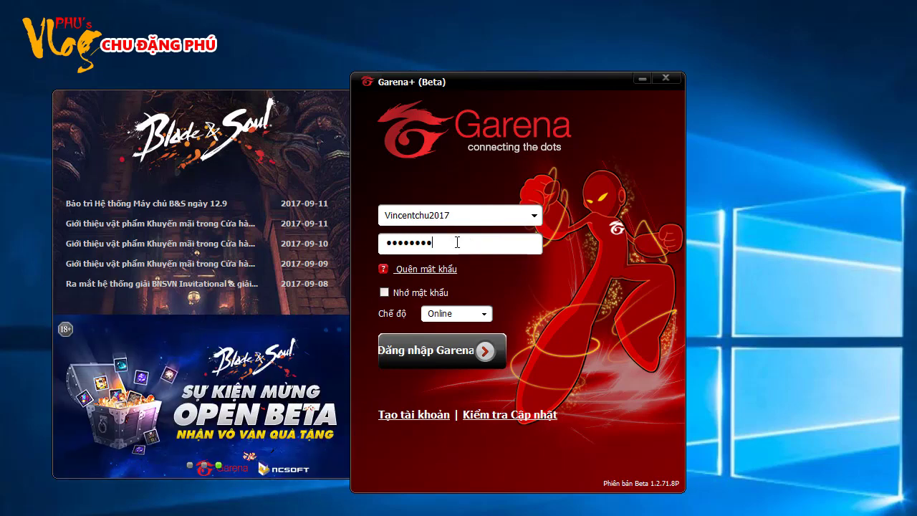
left_click(453, 353)
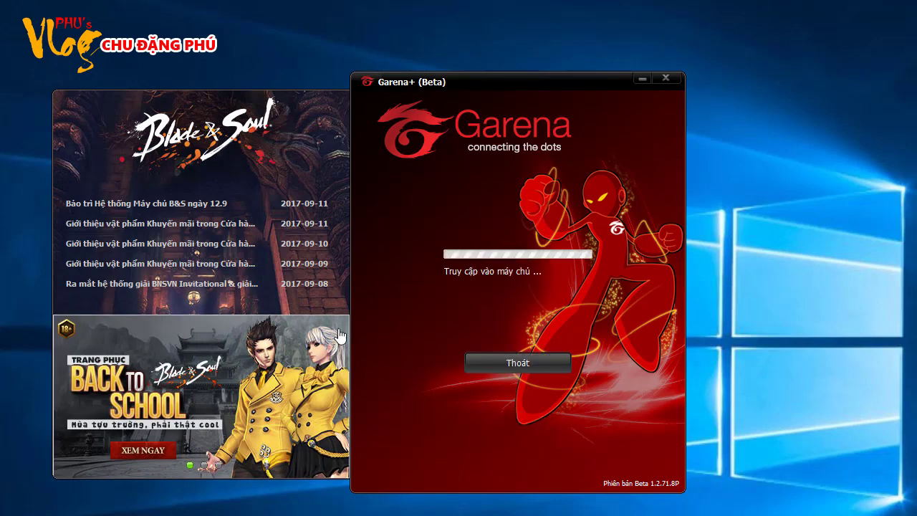